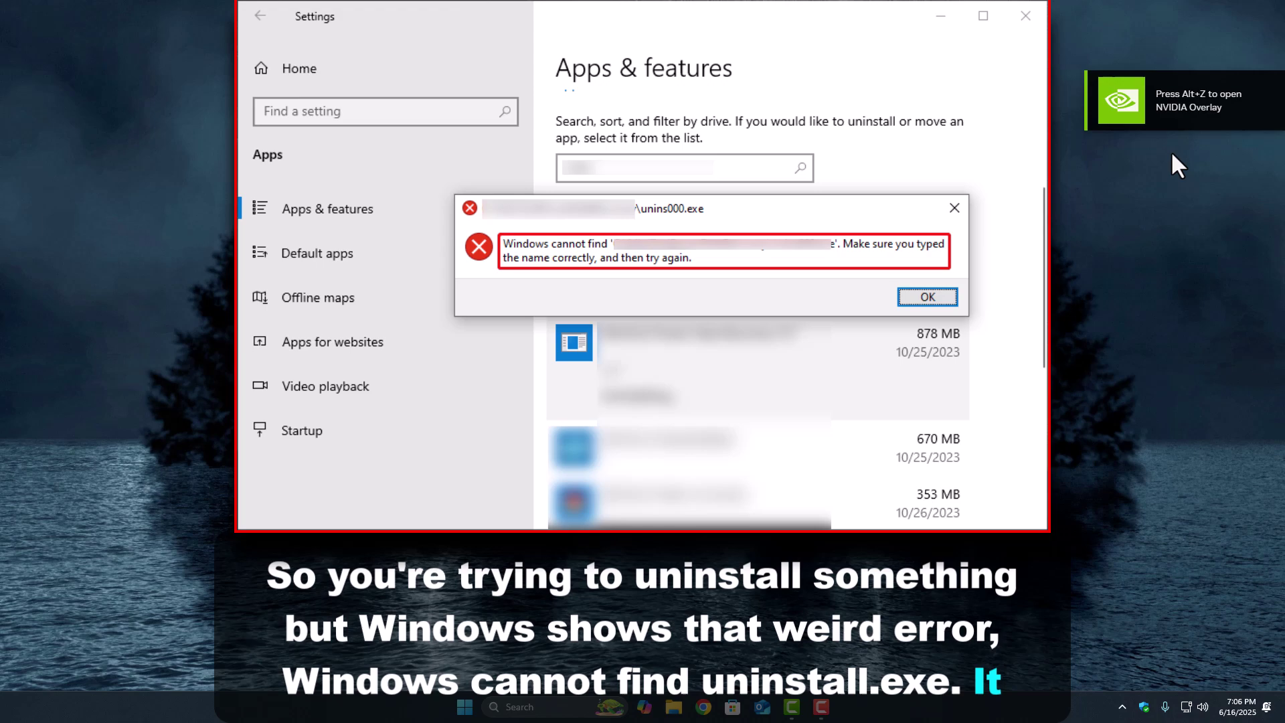
Step: Refresh the desktop and bring up Windows Settings maximized
right_click(1019, 372)
click(1058, 431)
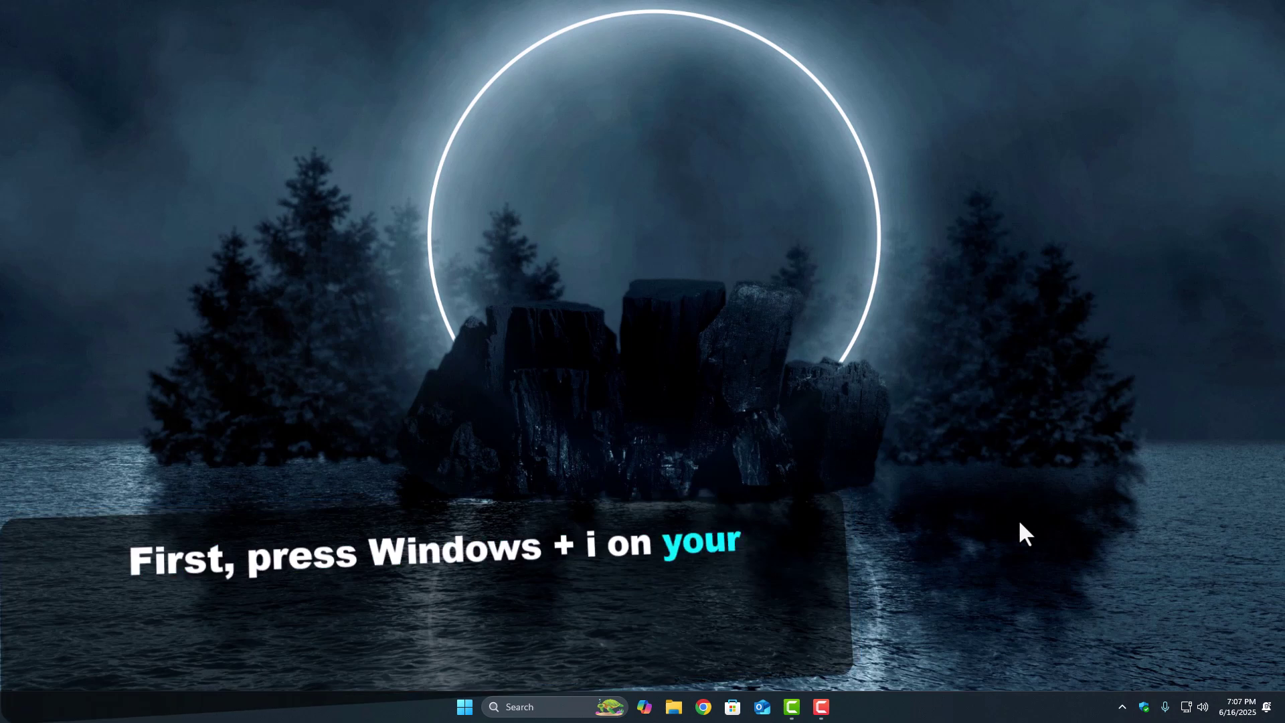
key(super+i)
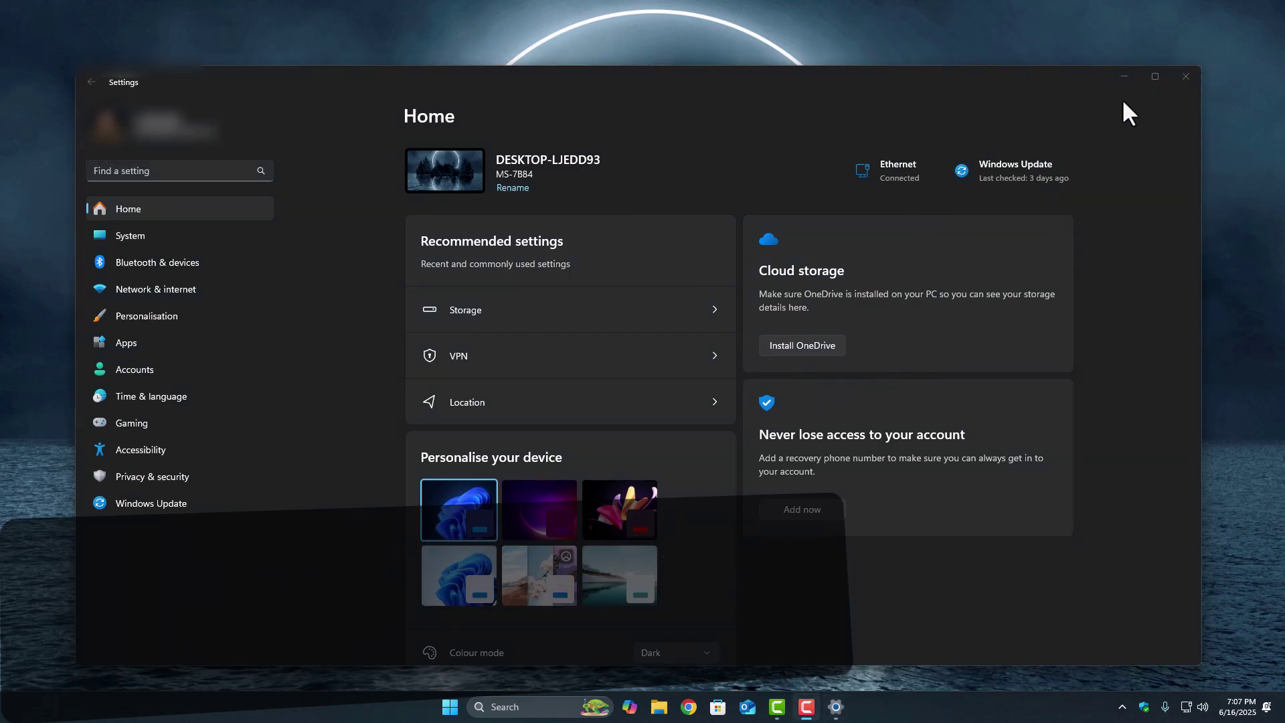
click(1155, 76)
Step: Show the Installed apps list under Apps in Settings
click(76, 277)
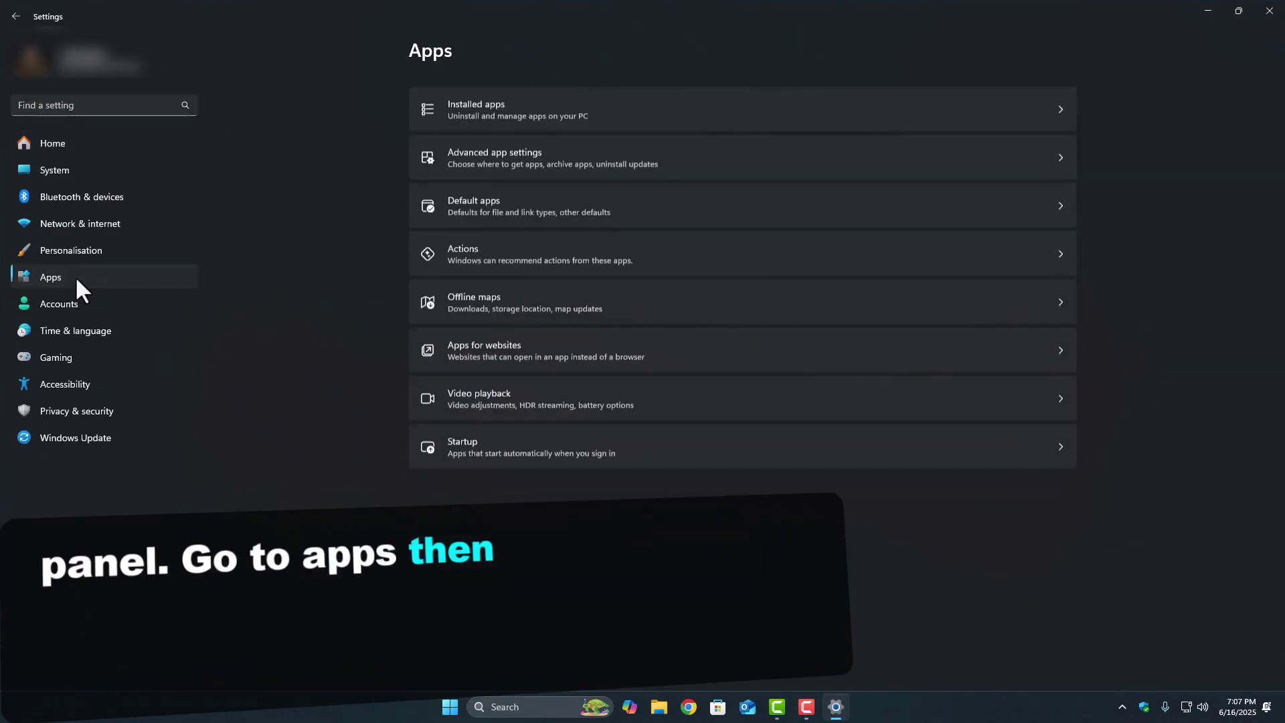
click(516, 111)
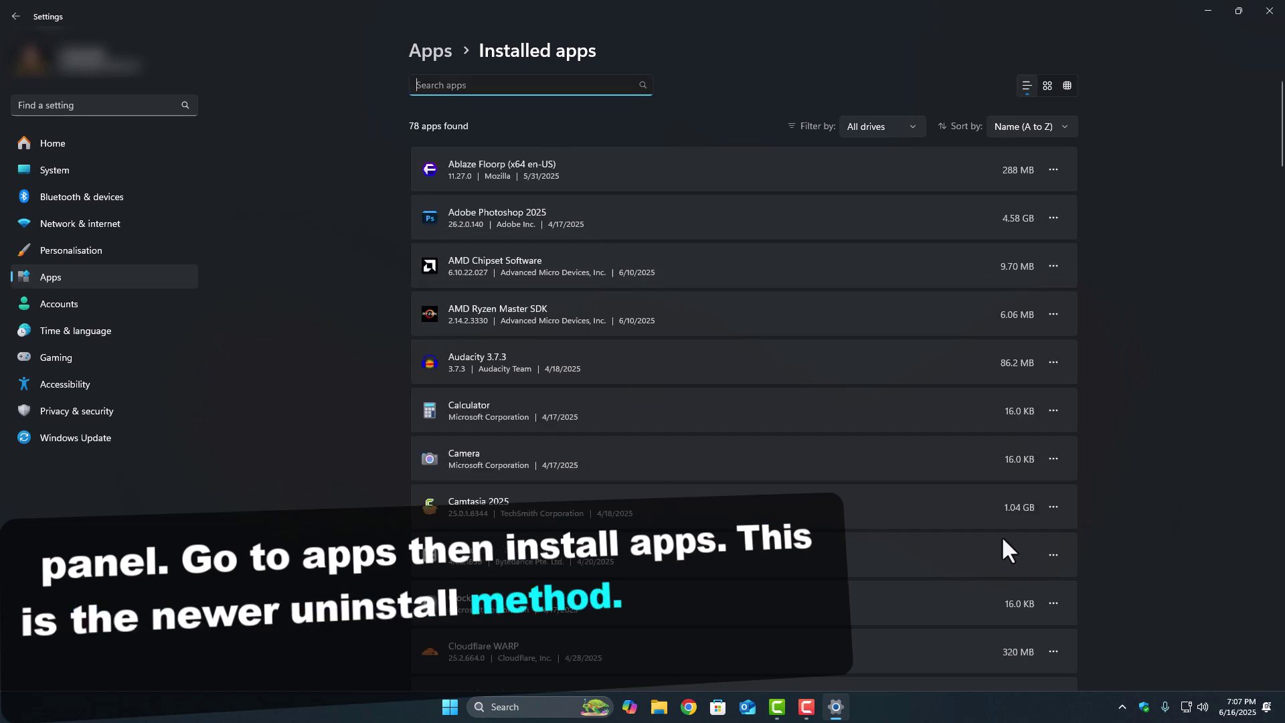
scroll(860, 461, down, 2)
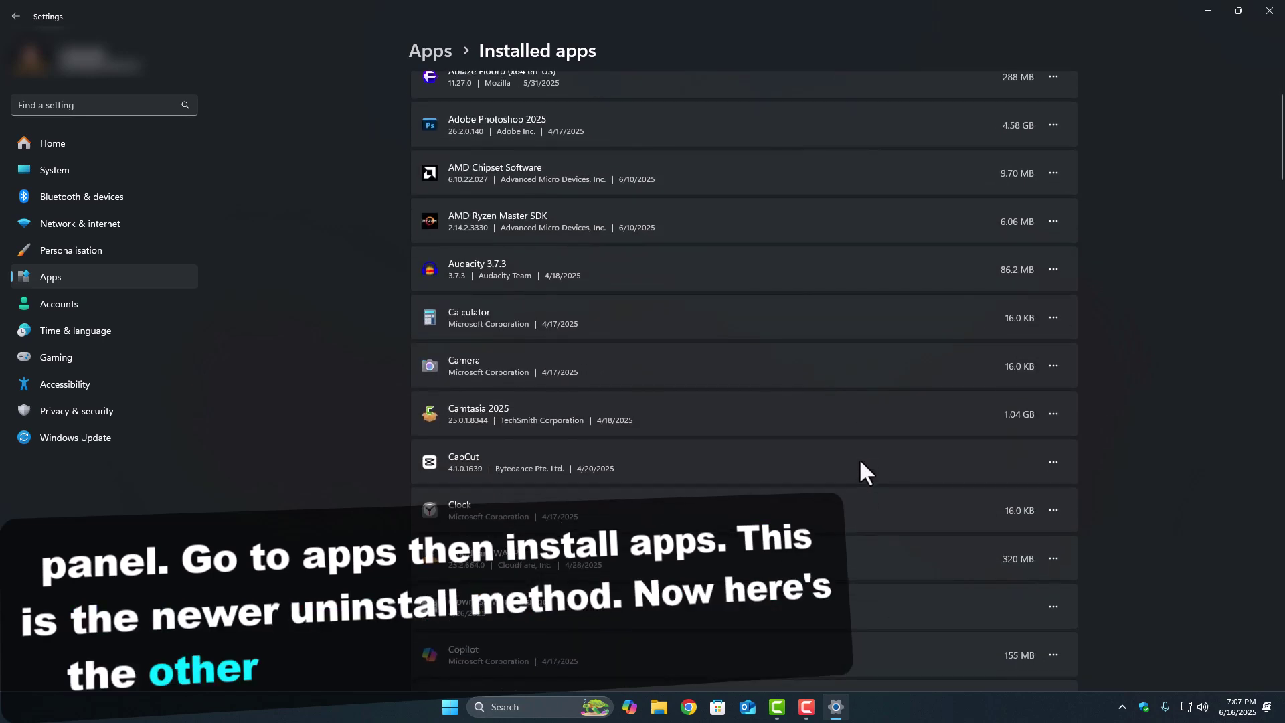
key(super)
text(con)
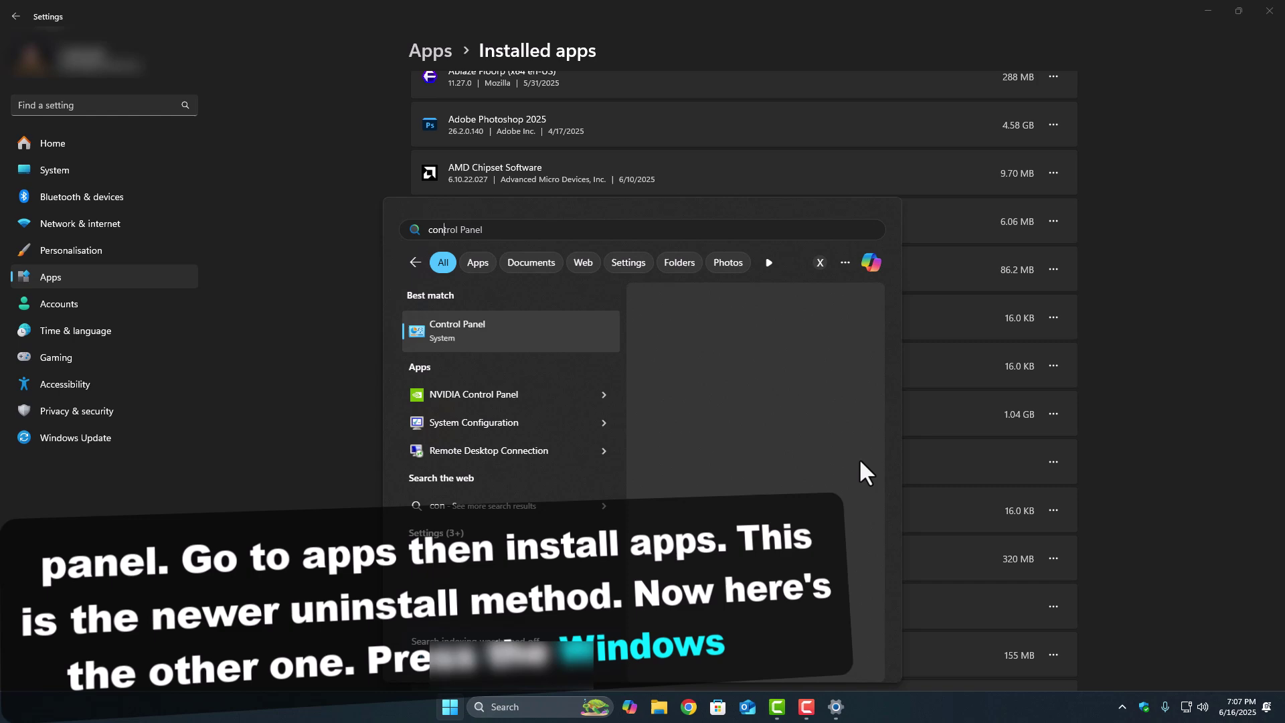
text(trol)
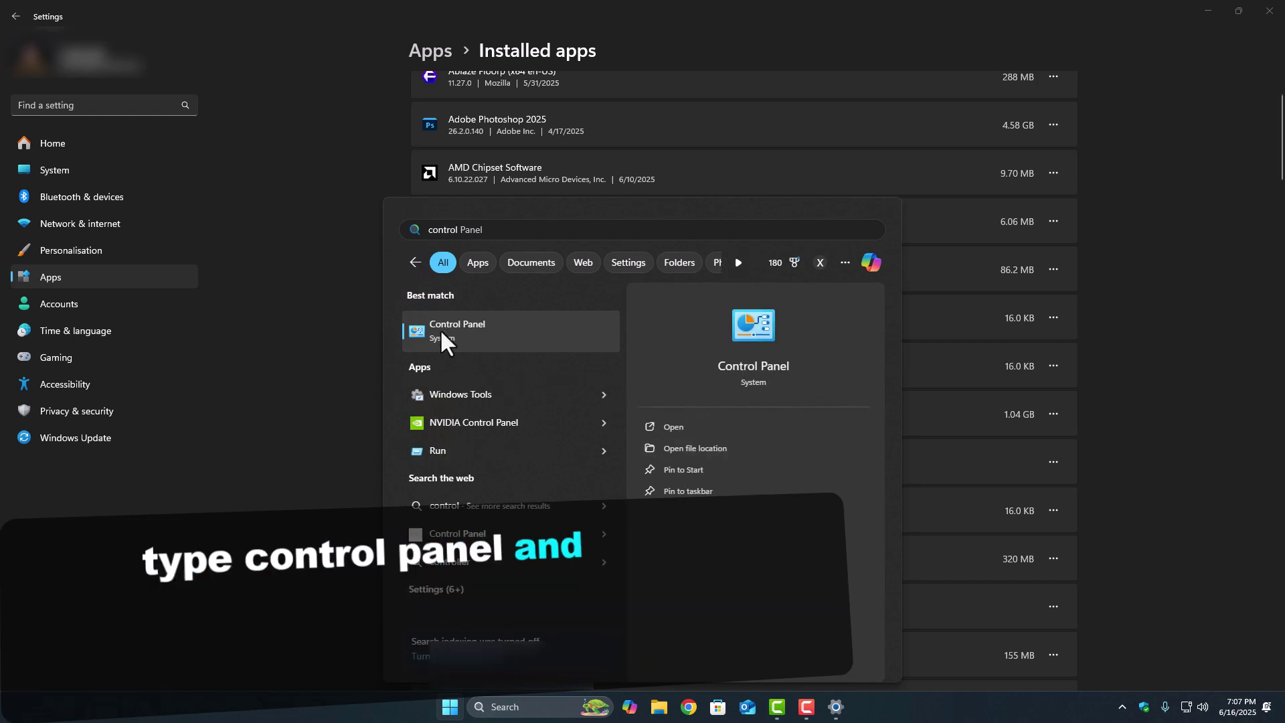
click(440, 328)
click(851, 128)
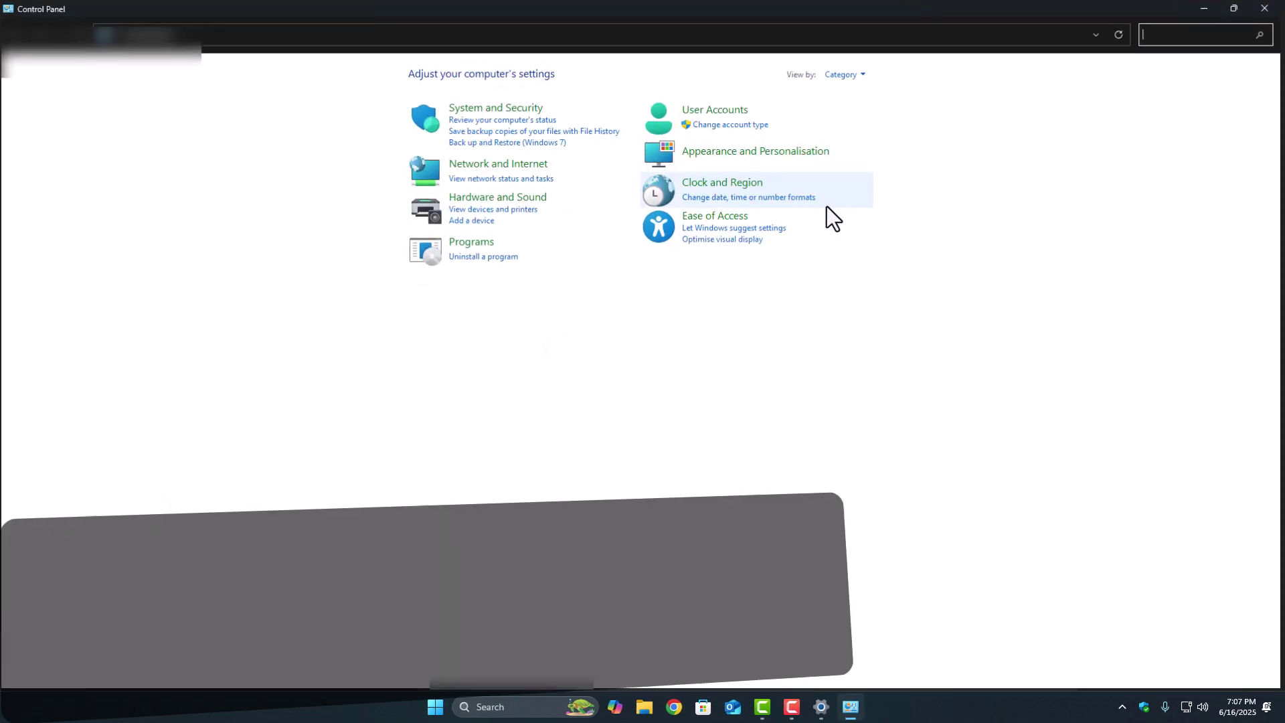
click(476, 257)
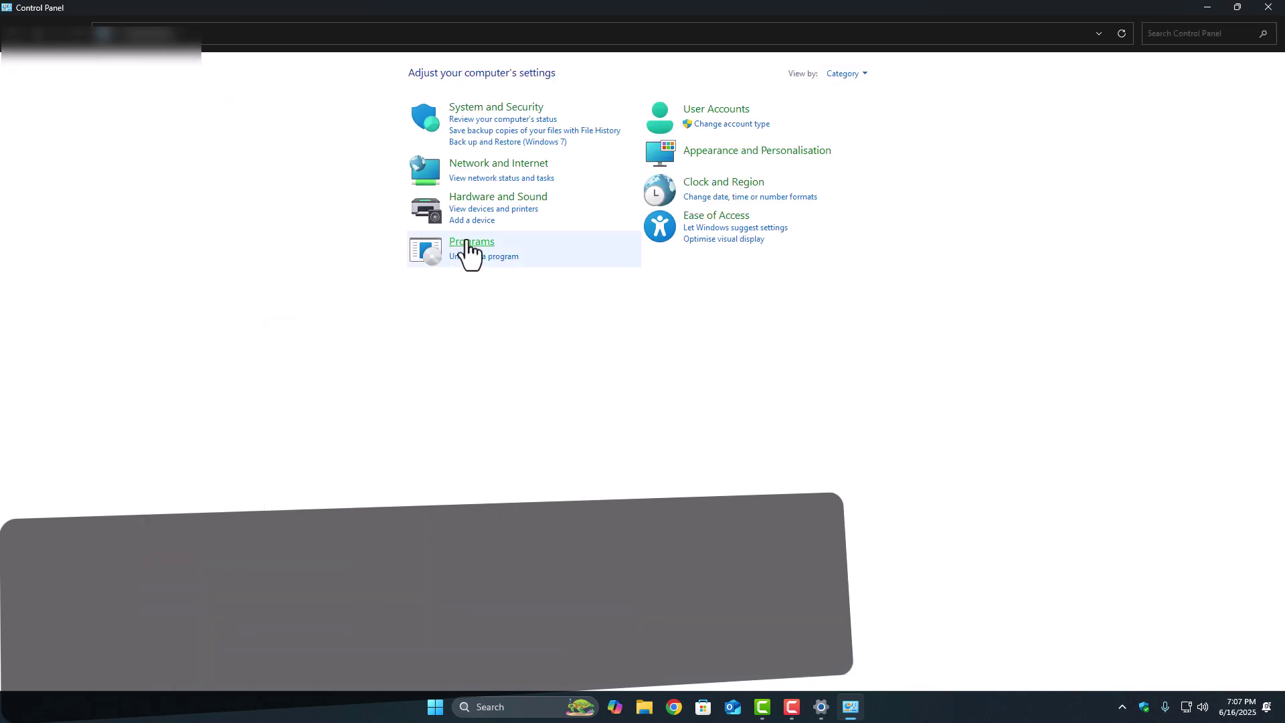
click(463, 249)
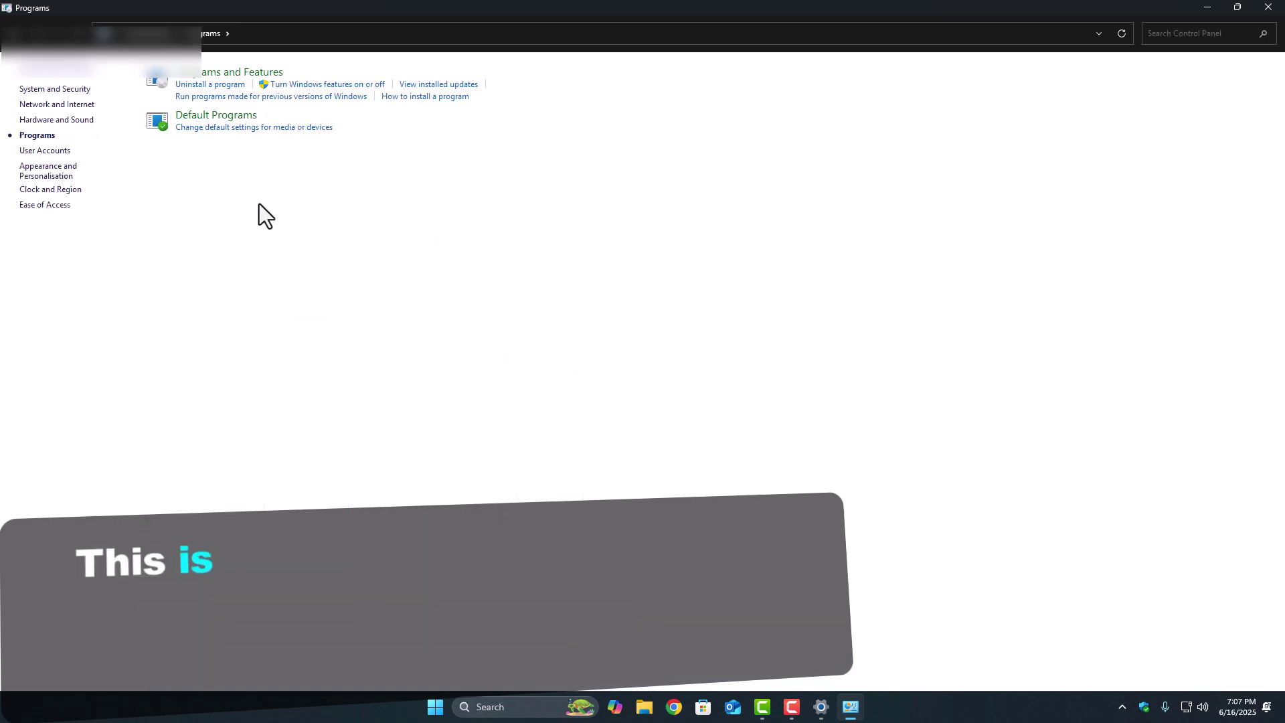
click(239, 75)
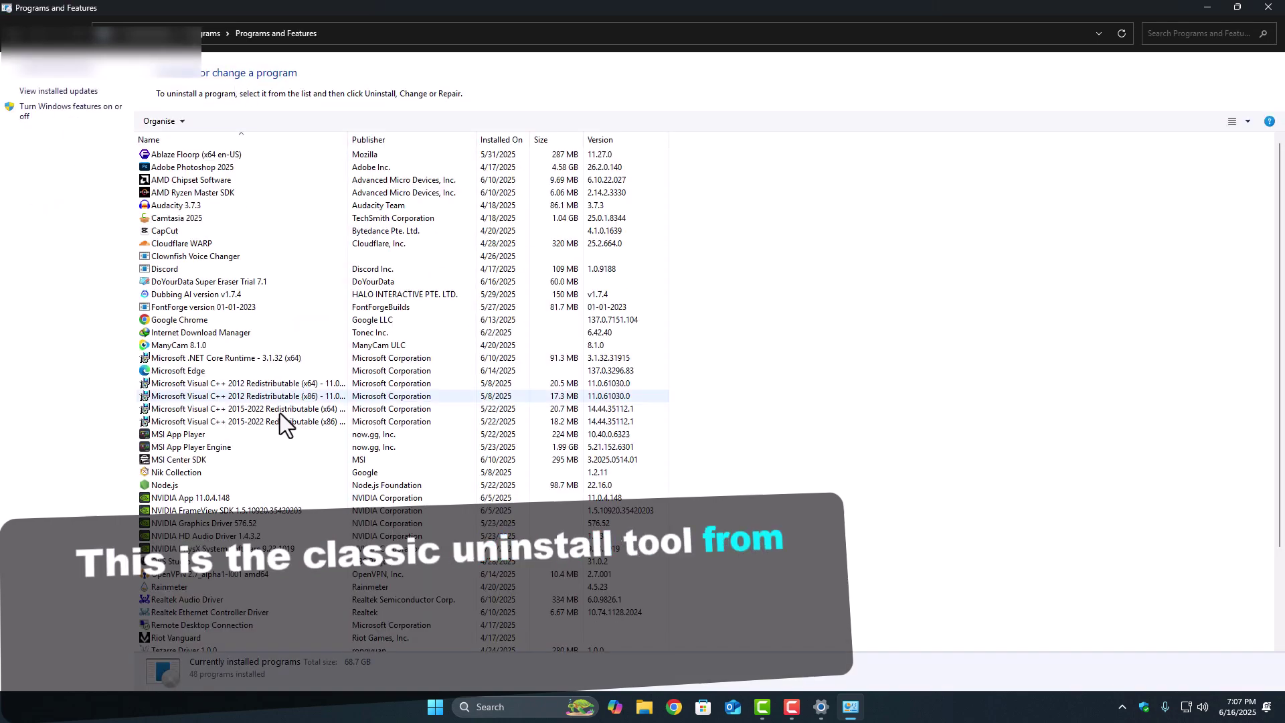
scroll(409, 441, down, 3)
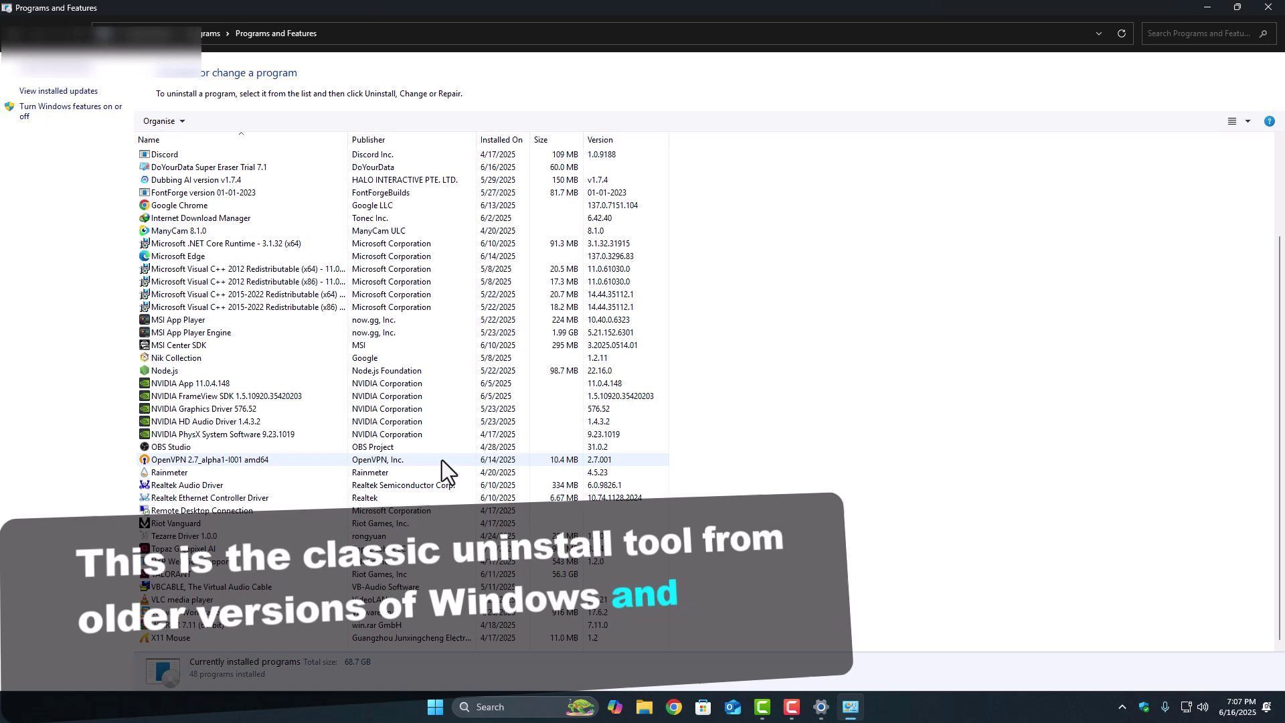
scroll(793, 466, up, 3)
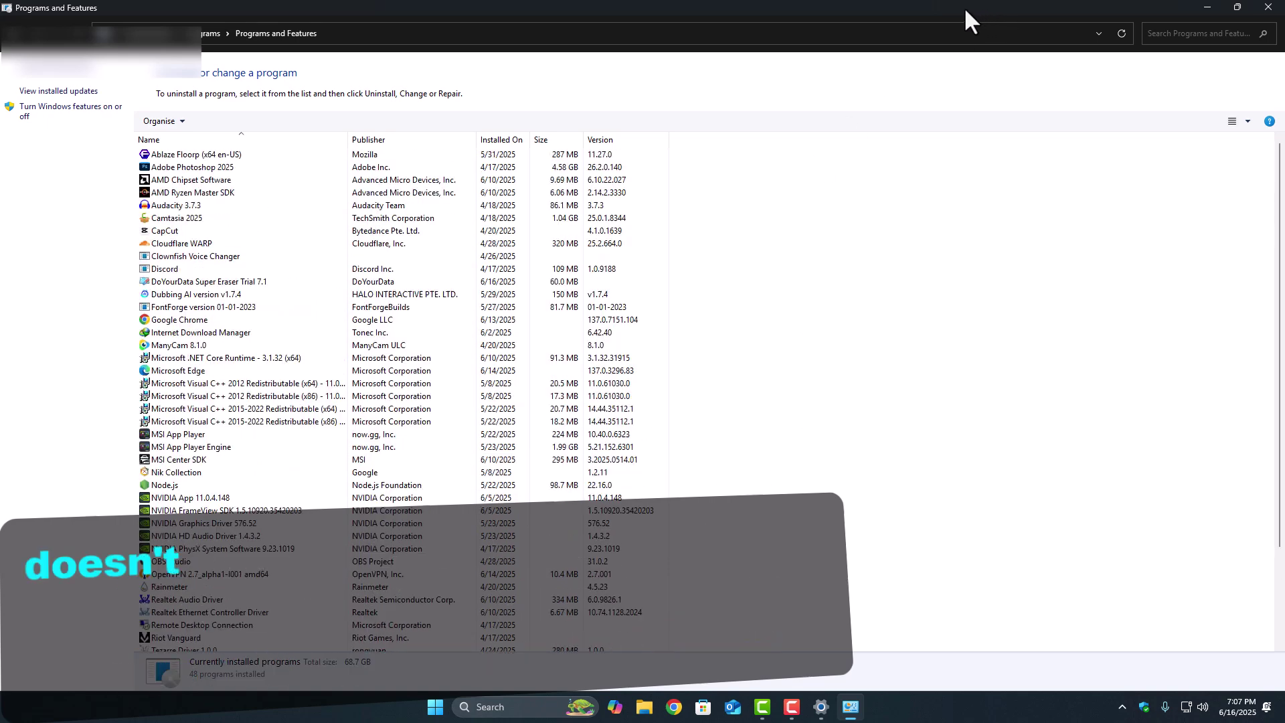
drag(964, 8, 514, 196)
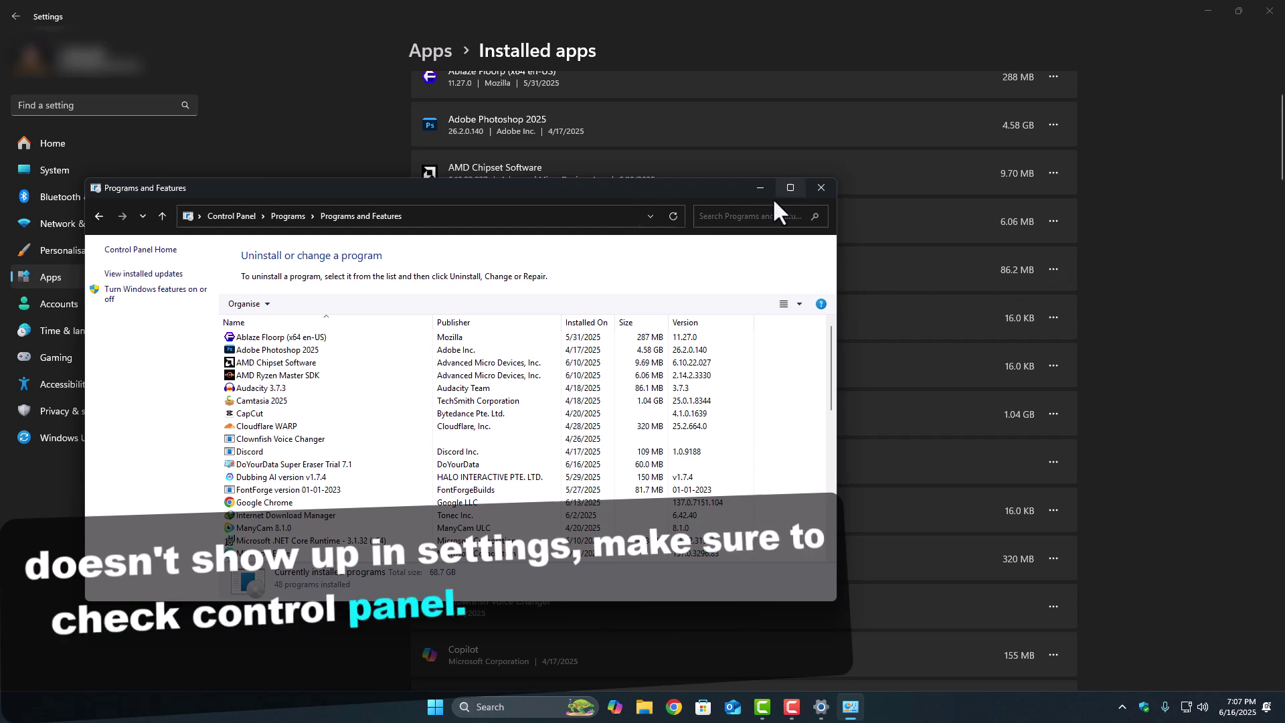
click(547, 405)
scroll(412, 456, down, 4)
scroll(412, 456, down, 4)
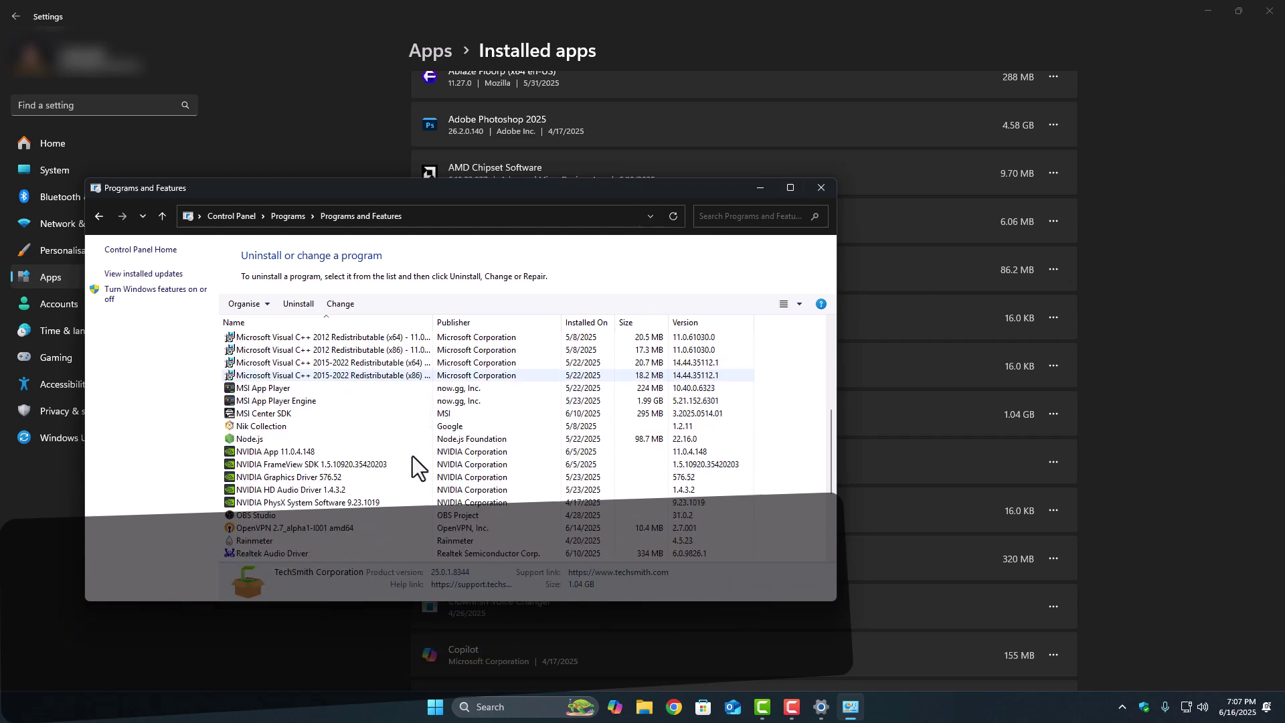
scroll(413, 456, down, 3)
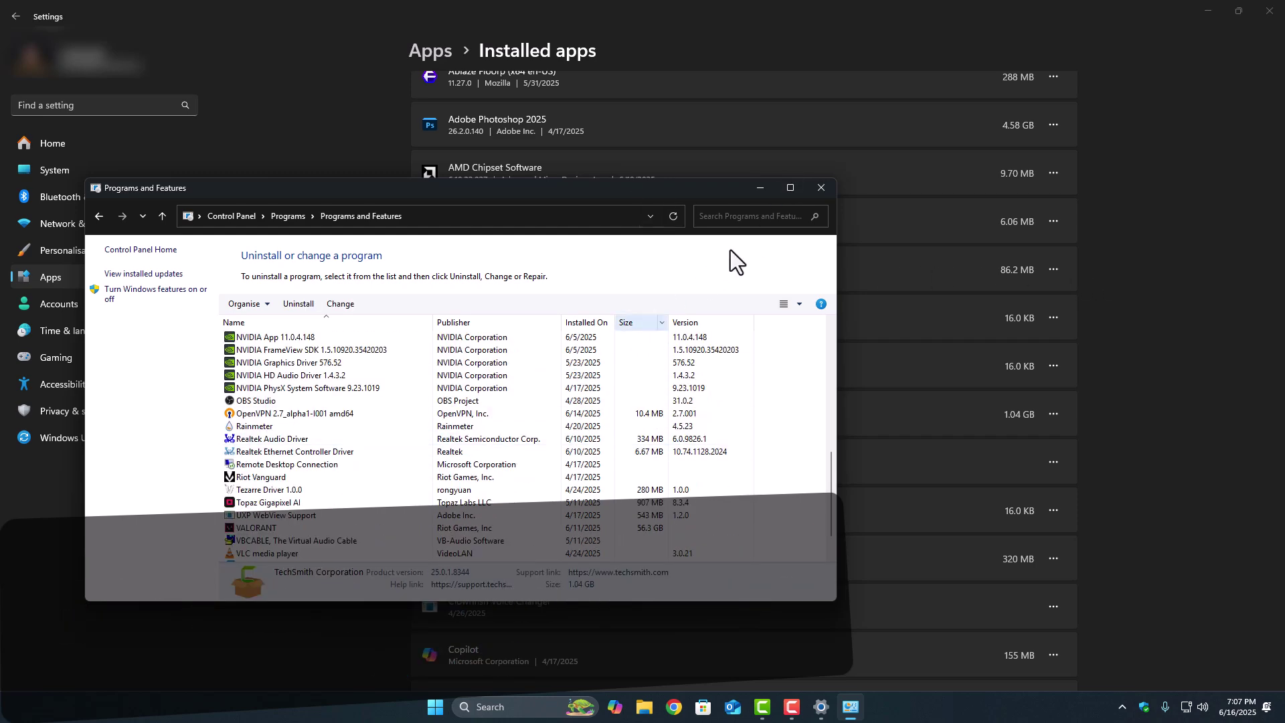
click(820, 188)
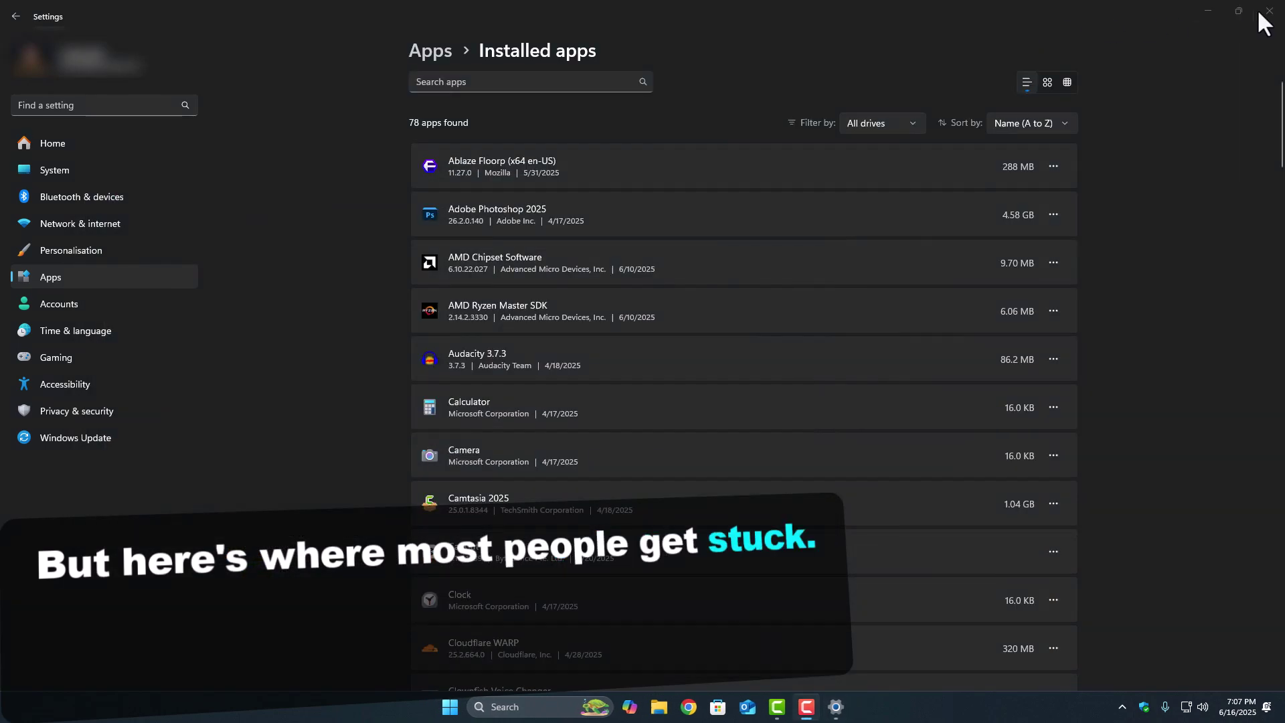
Step: Close the Settings window, returning to the desktop
click(1268, 12)
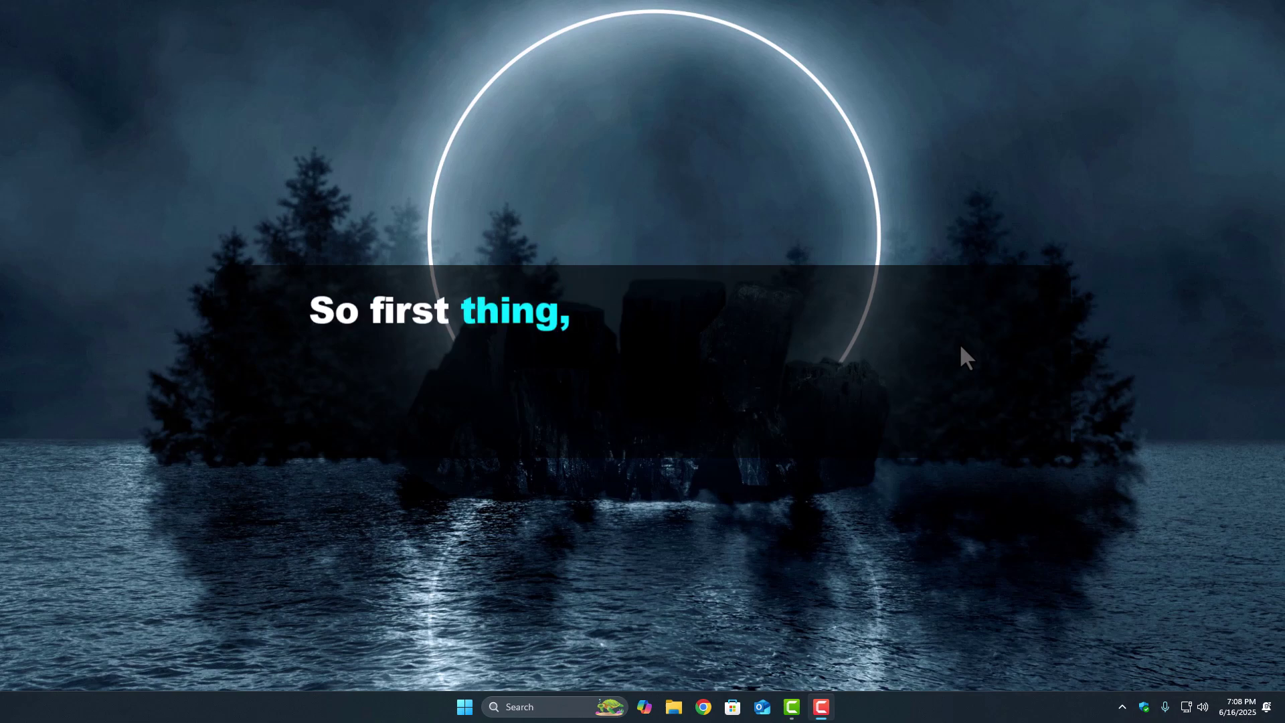
Step: Refresh the desktop and reach Scan options in Windows Security's Virus & threat protection
right_click(861, 376)
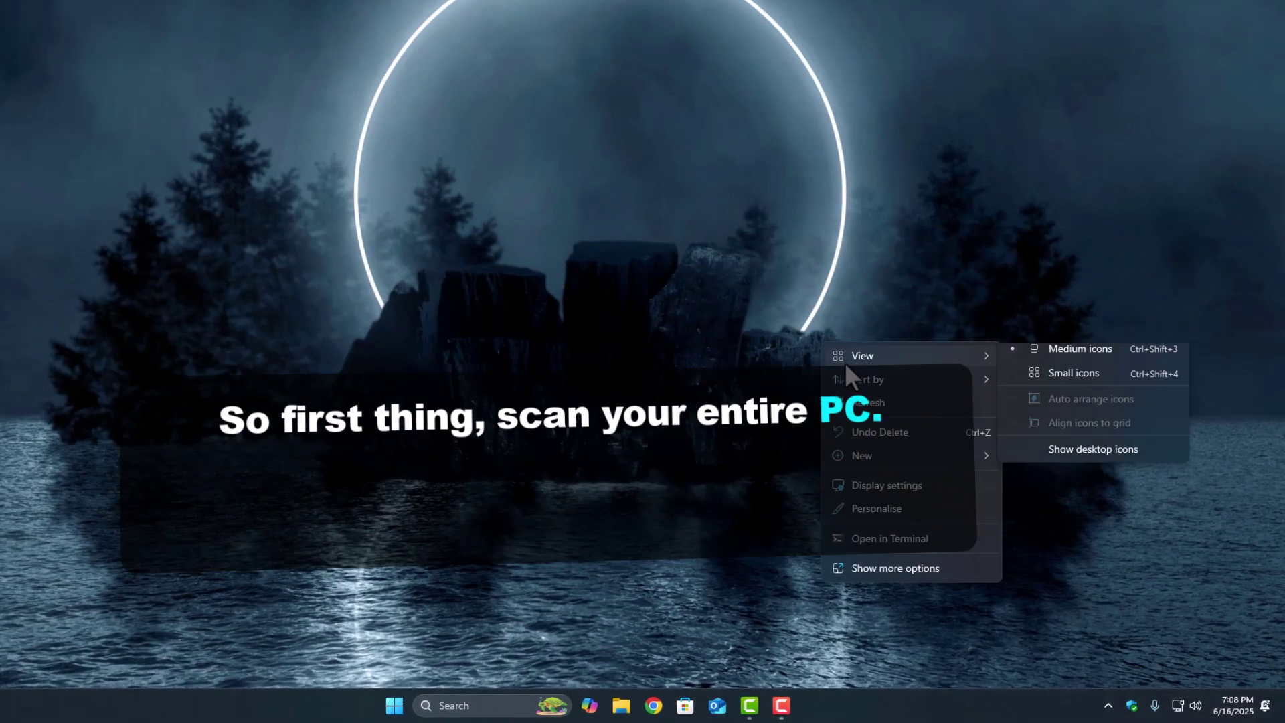
click(692, 270)
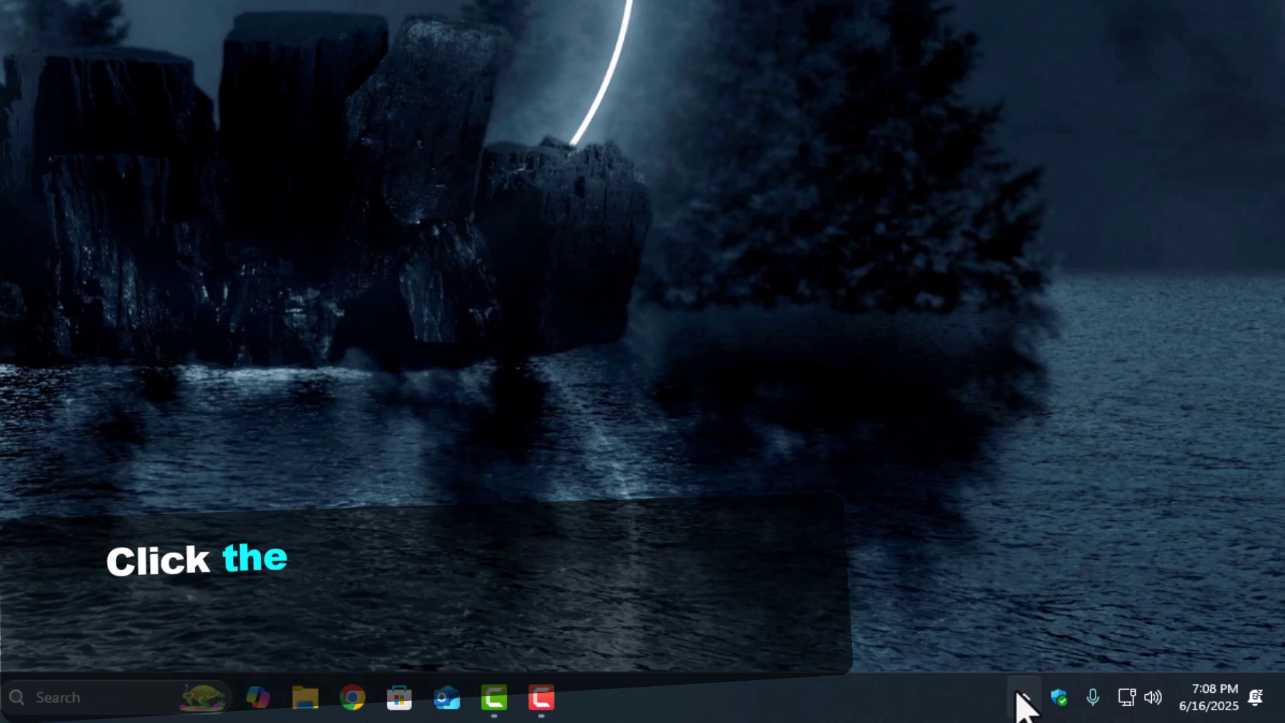
click(1056, 699)
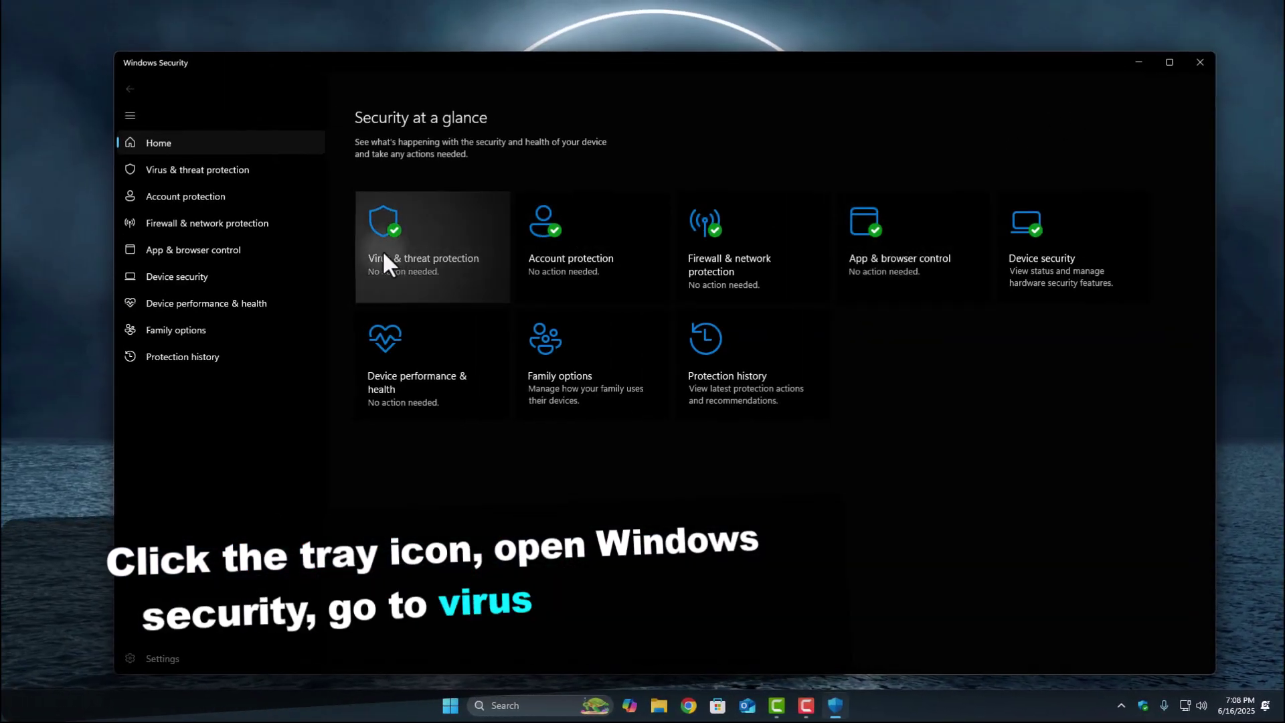
click(383, 249)
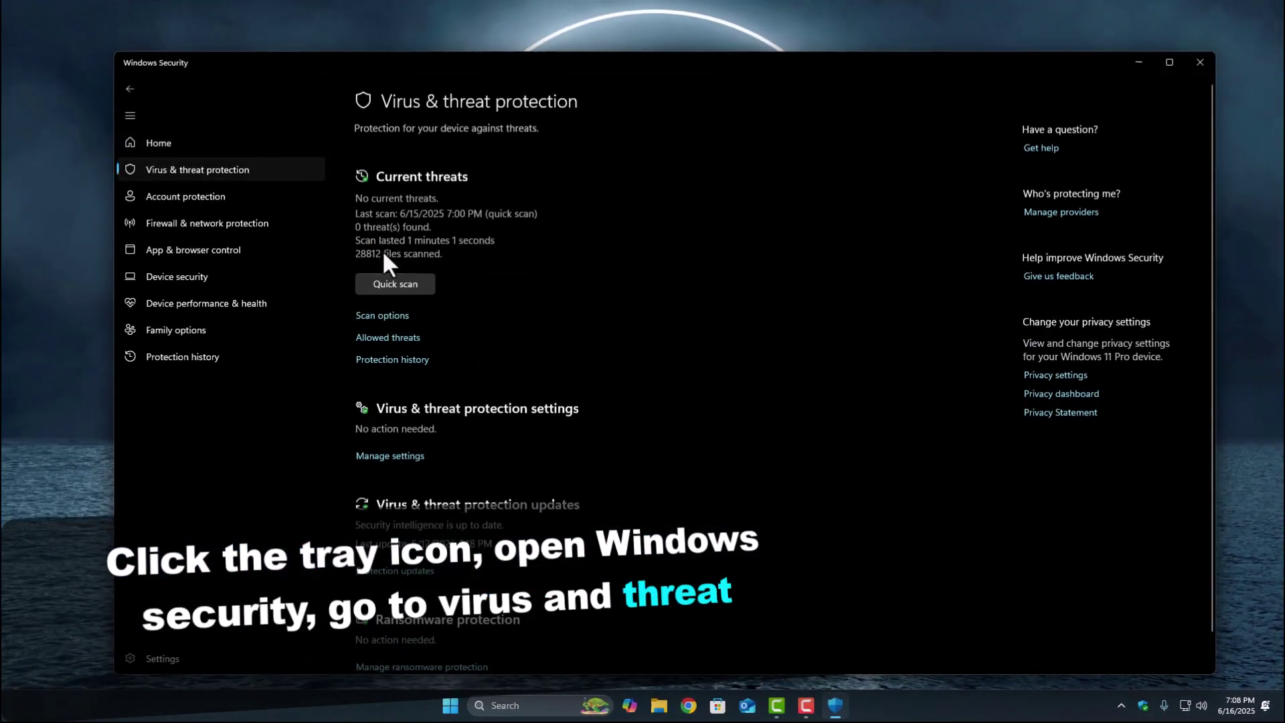
click(384, 317)
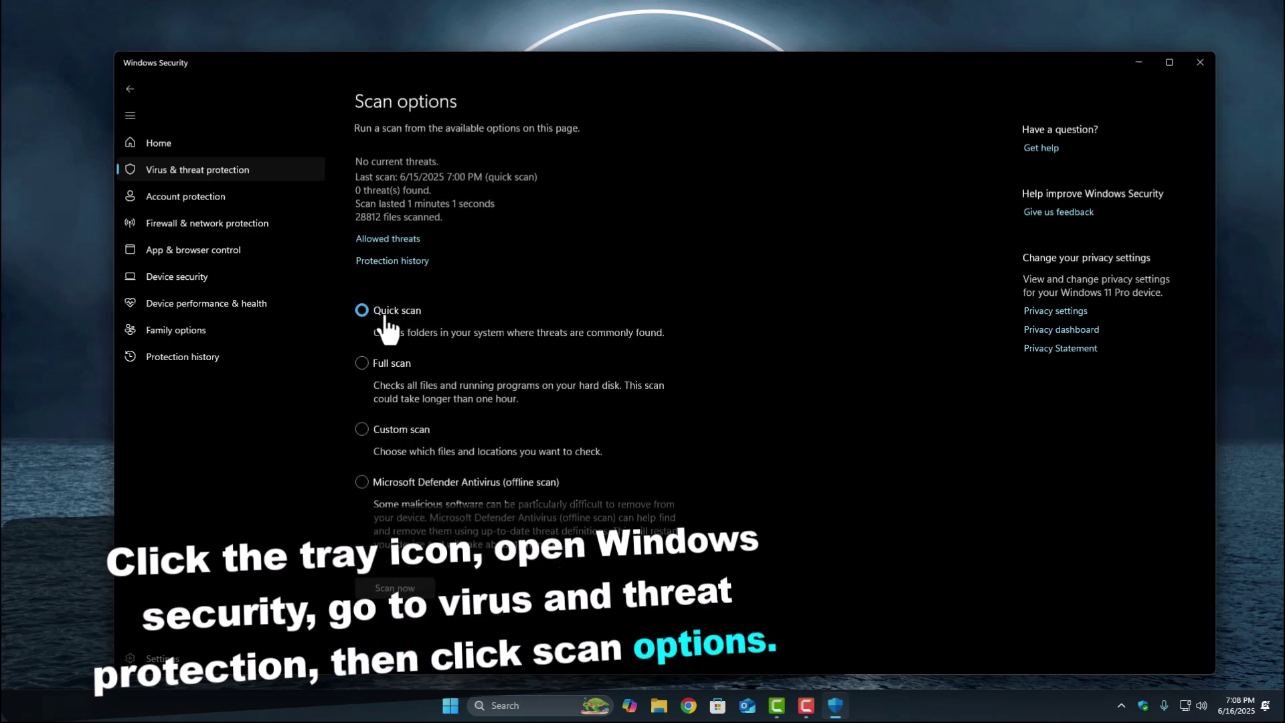
Step: Start a Full scan of the PC, then close Windows Security while it runs
click(365, 364)
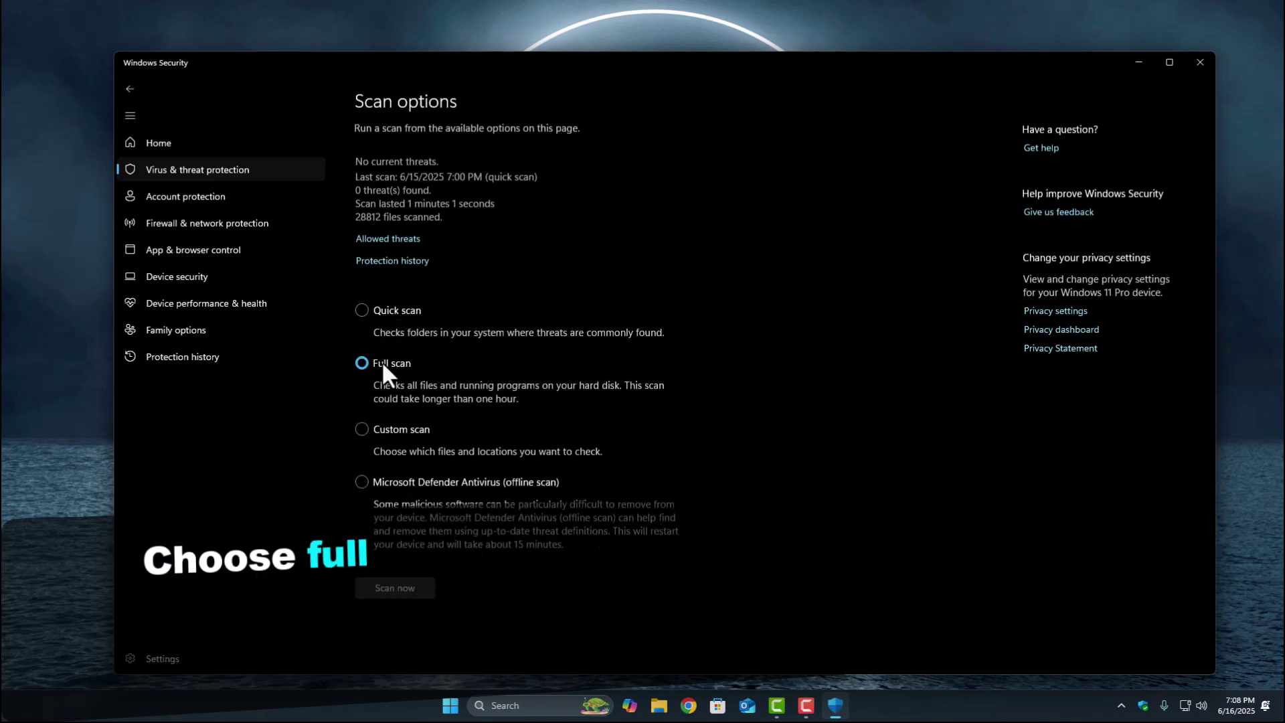
click(399, 591)
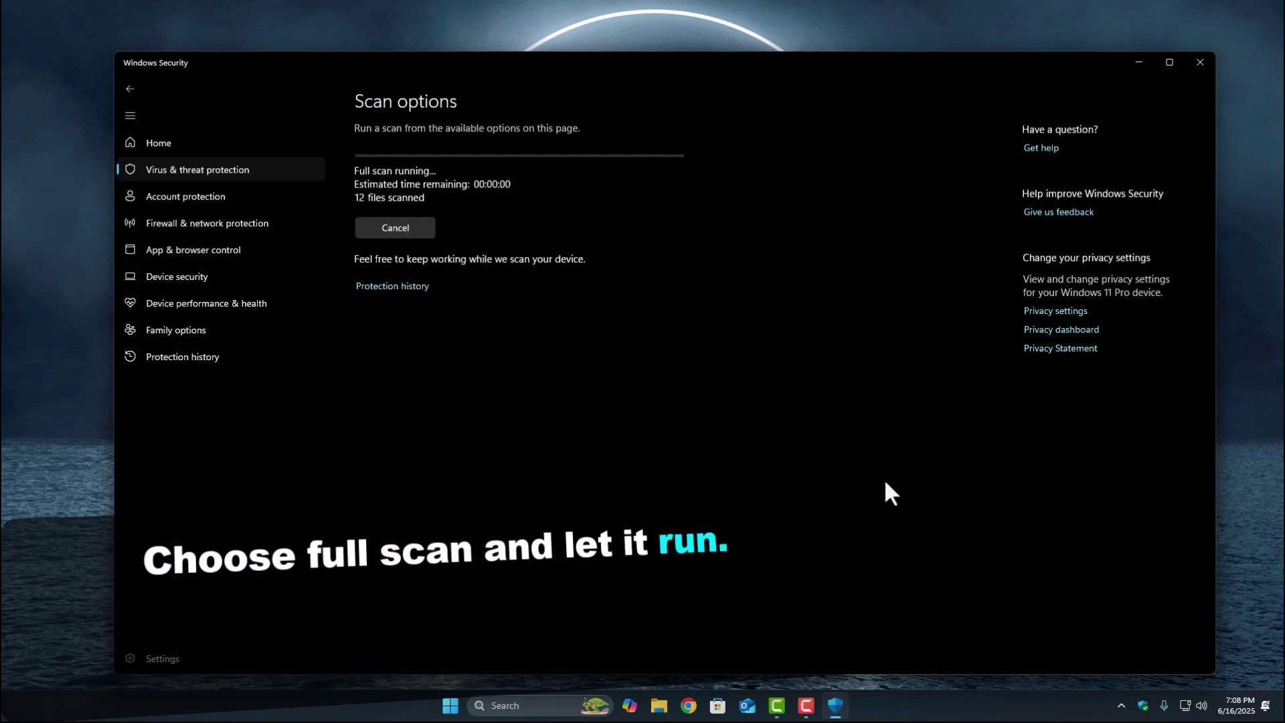
click(1167, 67)
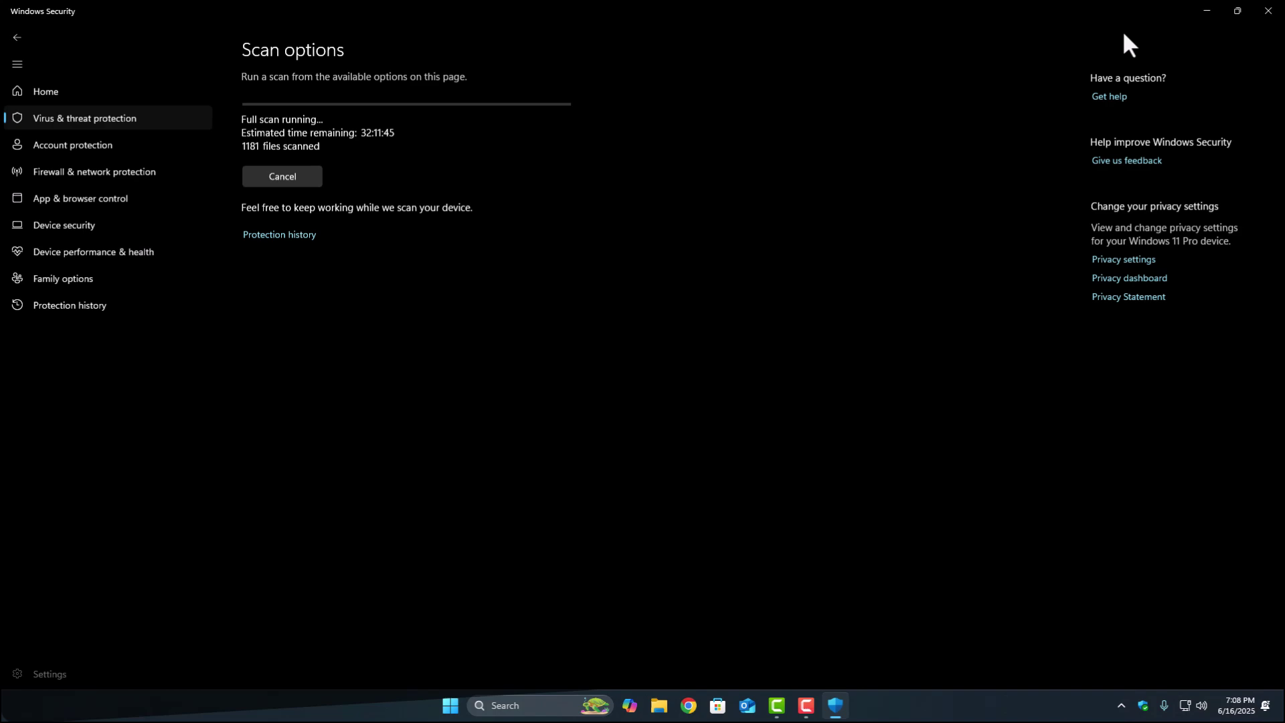
click(1268, 11)
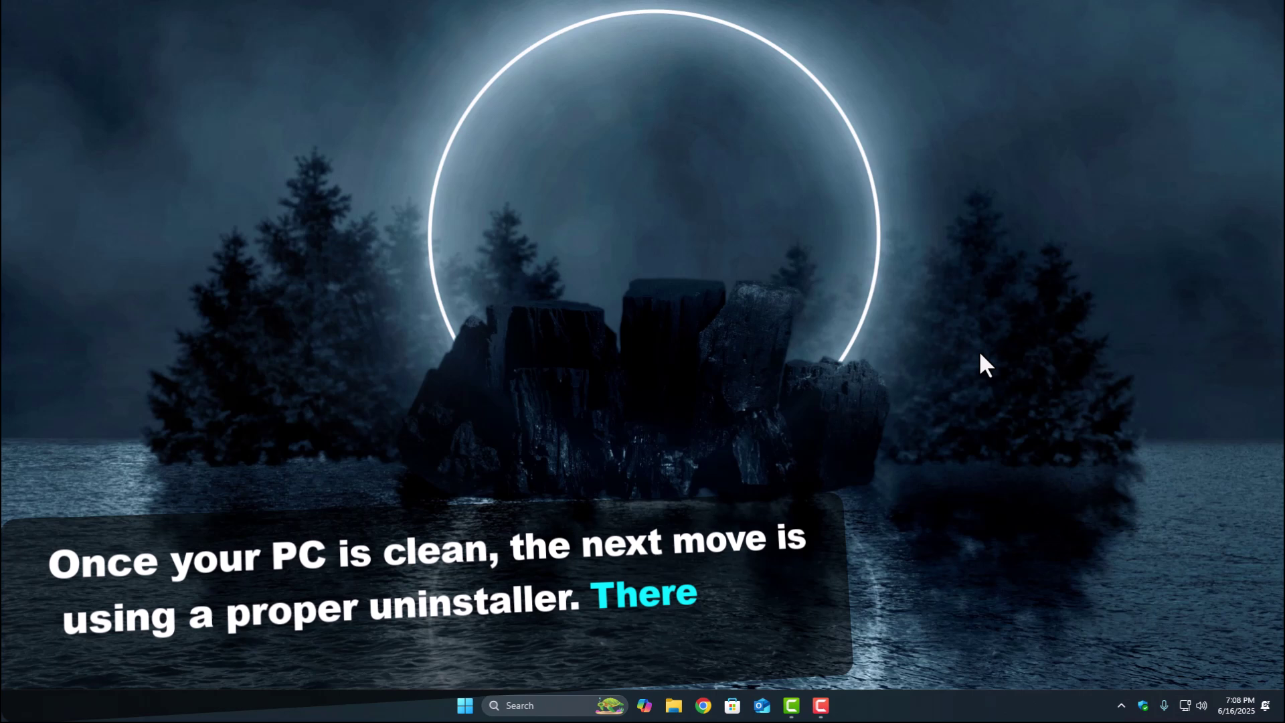
Step: Bring up Start search to find DoYourData Super Eraser
key(super)
text(super)
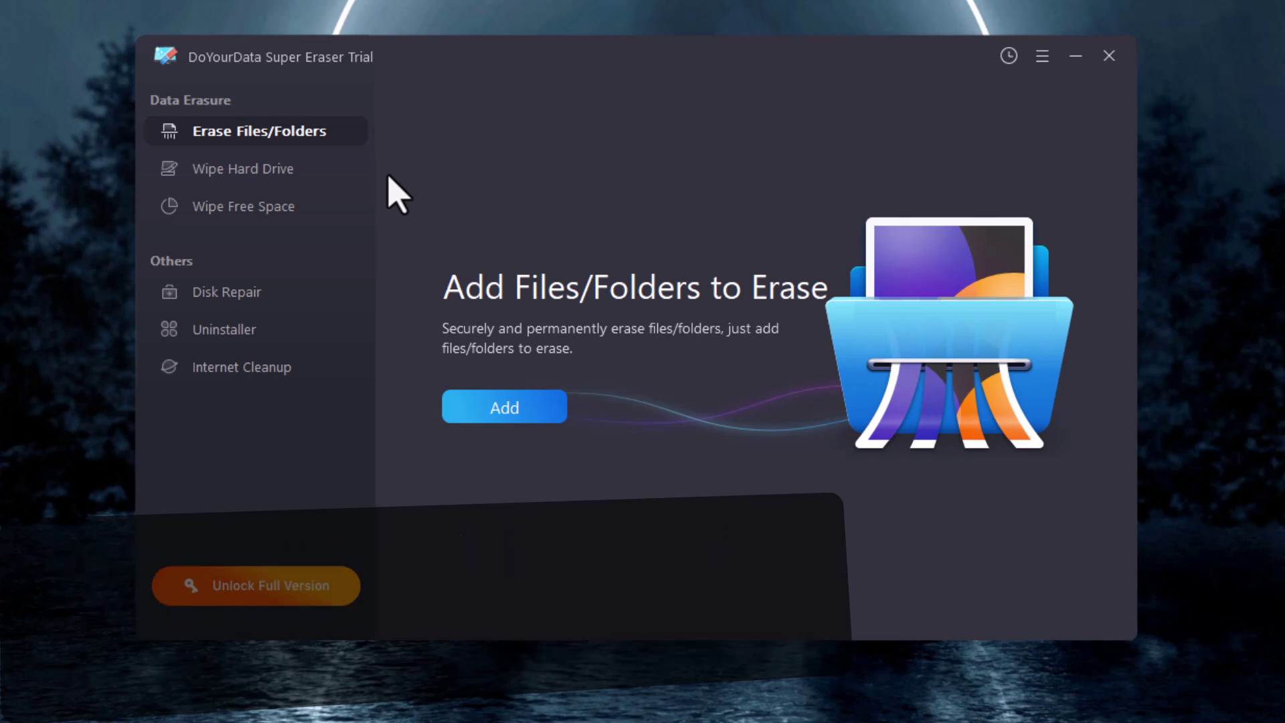
Step: In the Uninstaller, uninstall AMD Ryzen Master SDK and confirm its removal
click(251, 342)
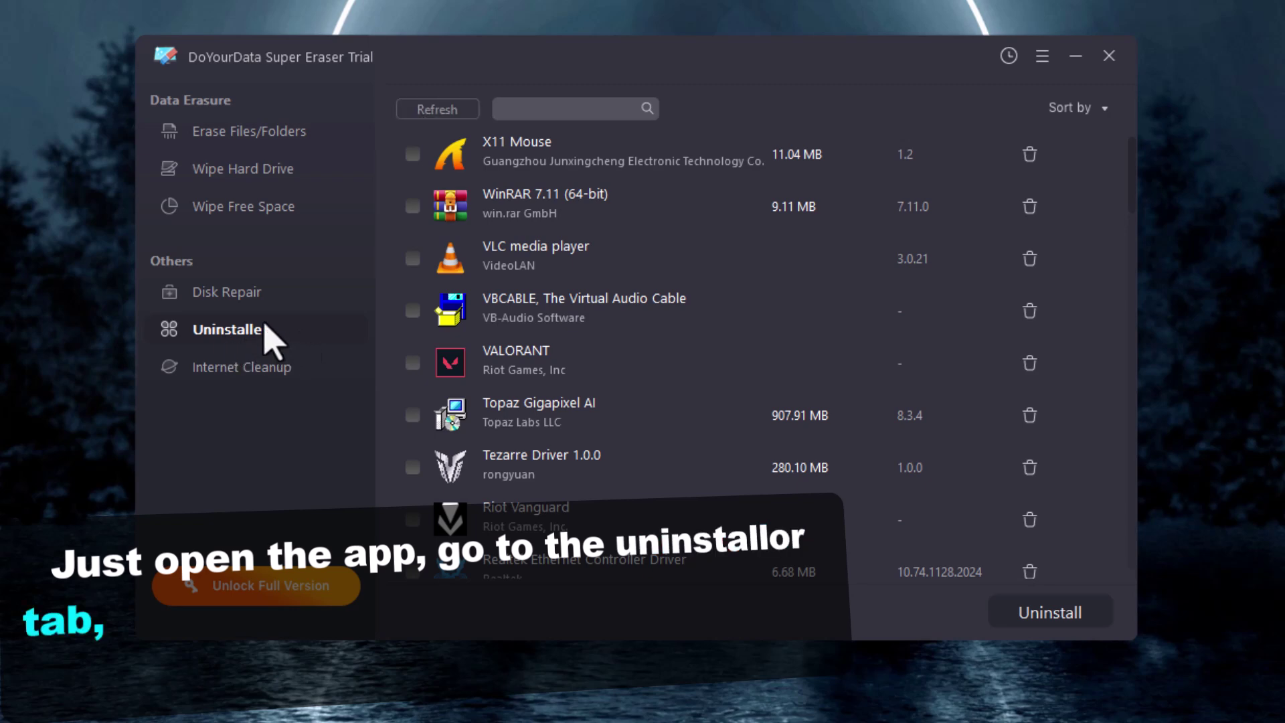
scroll(402, 301, down, 5)
scroll(459, 459, down, 8)
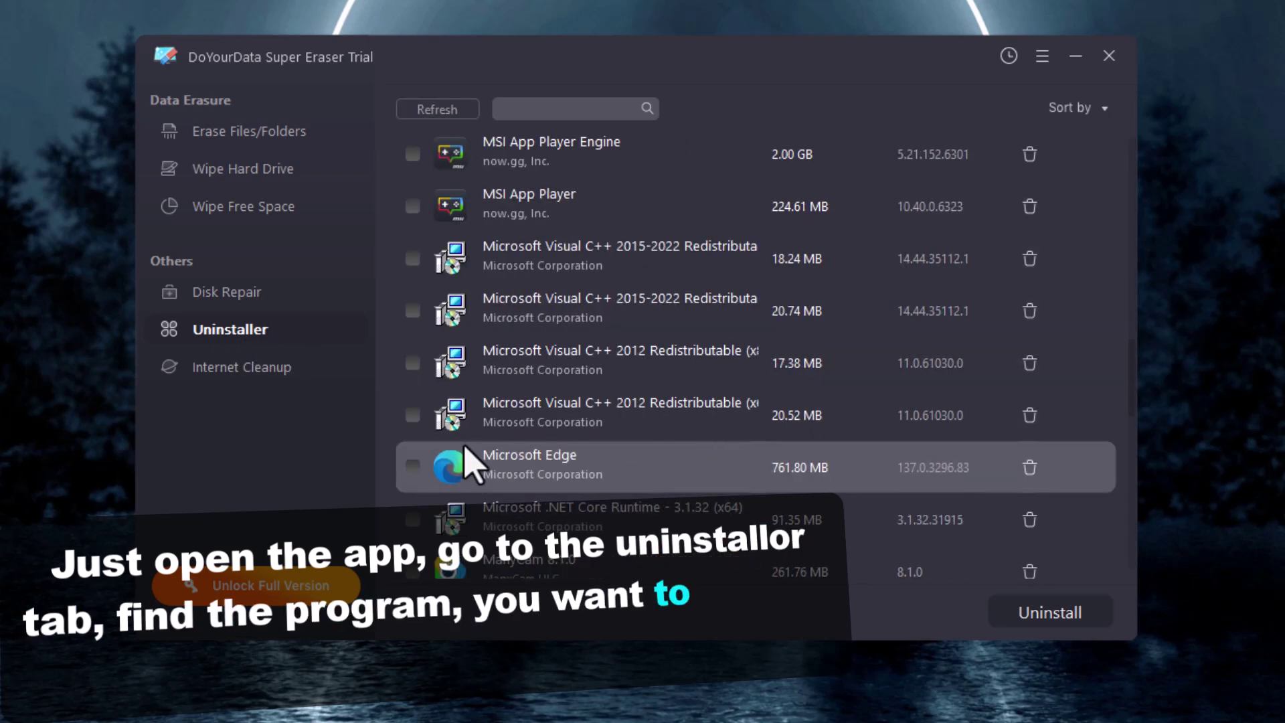
scroll(447, 421, down, 5)
scroll(403, 366, down, 4)
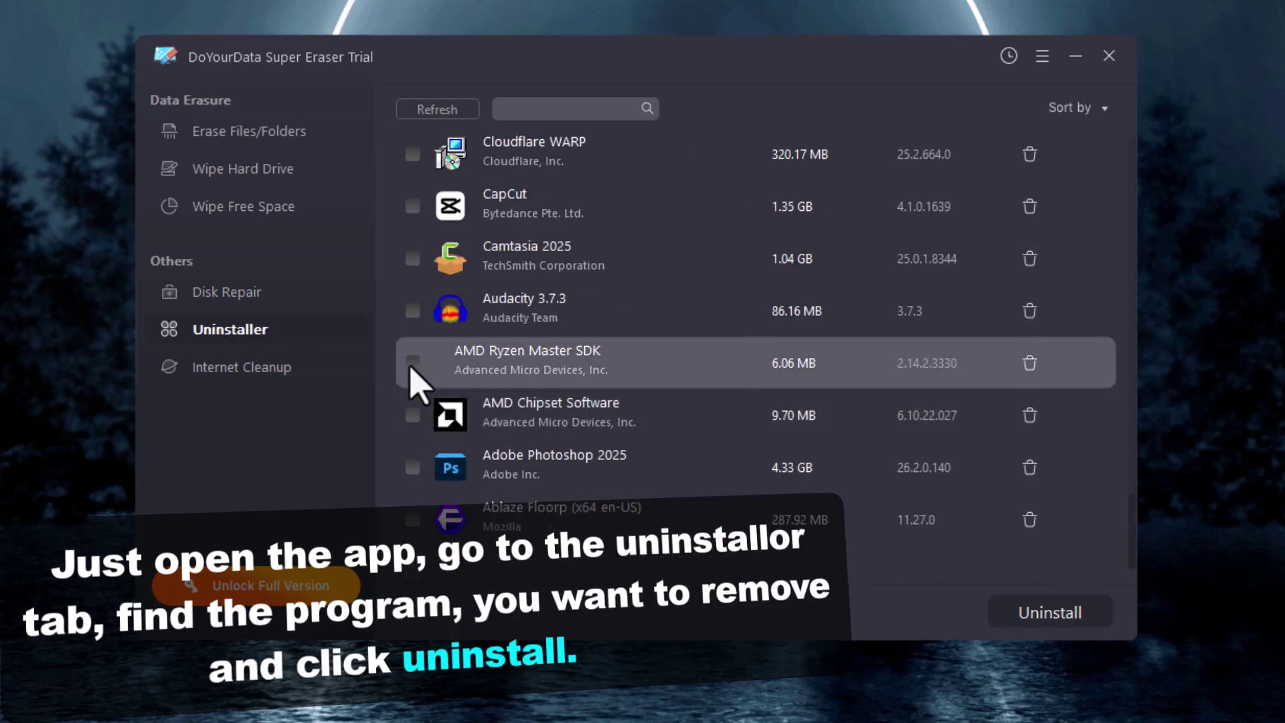
click(412, 362)
click(1049, 613)
click(868, 540)
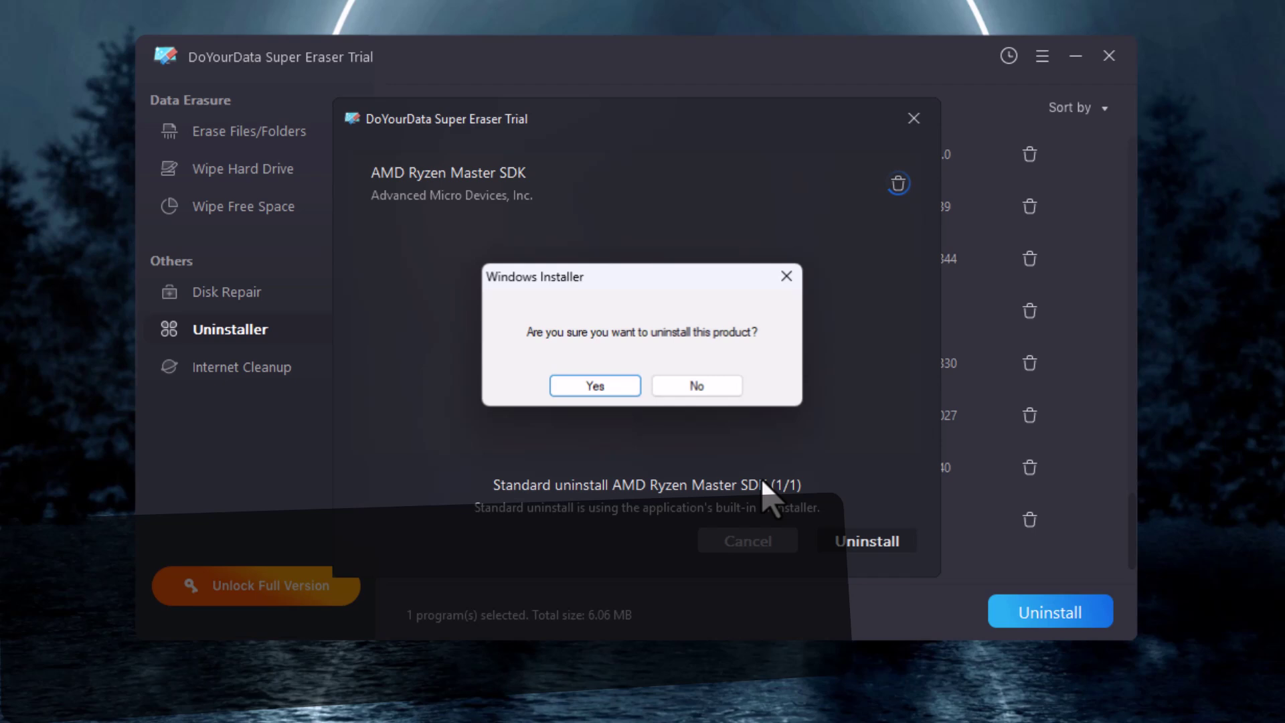
click(595, 386)
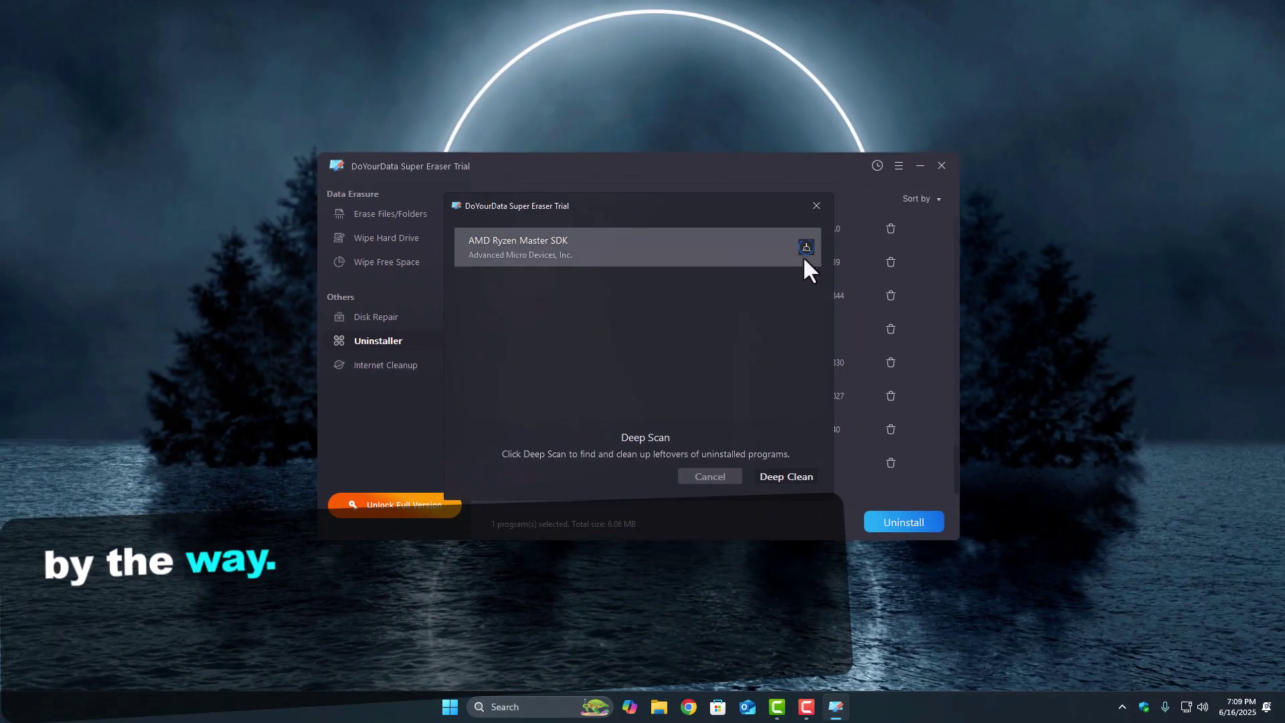
Step: Deep Clean and delete the SDK's leftovers, then close DoYourData Super Eraser
click(804, 250)
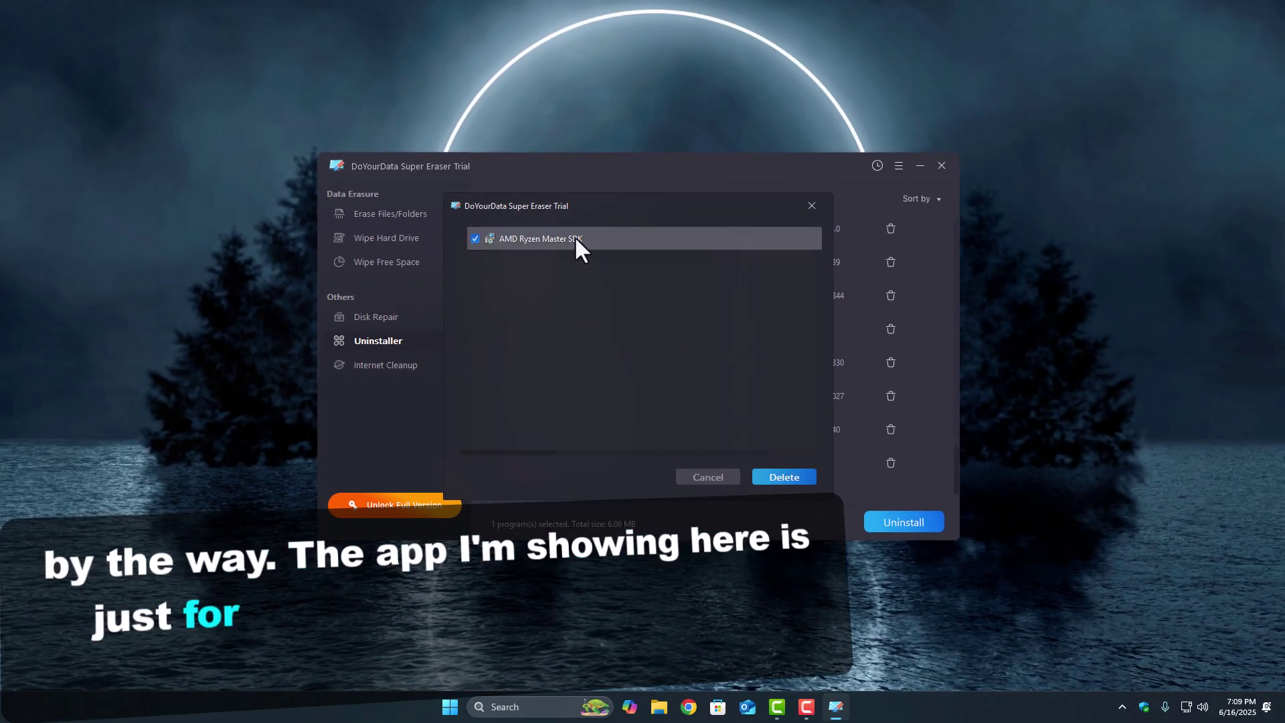
click(789, 477)
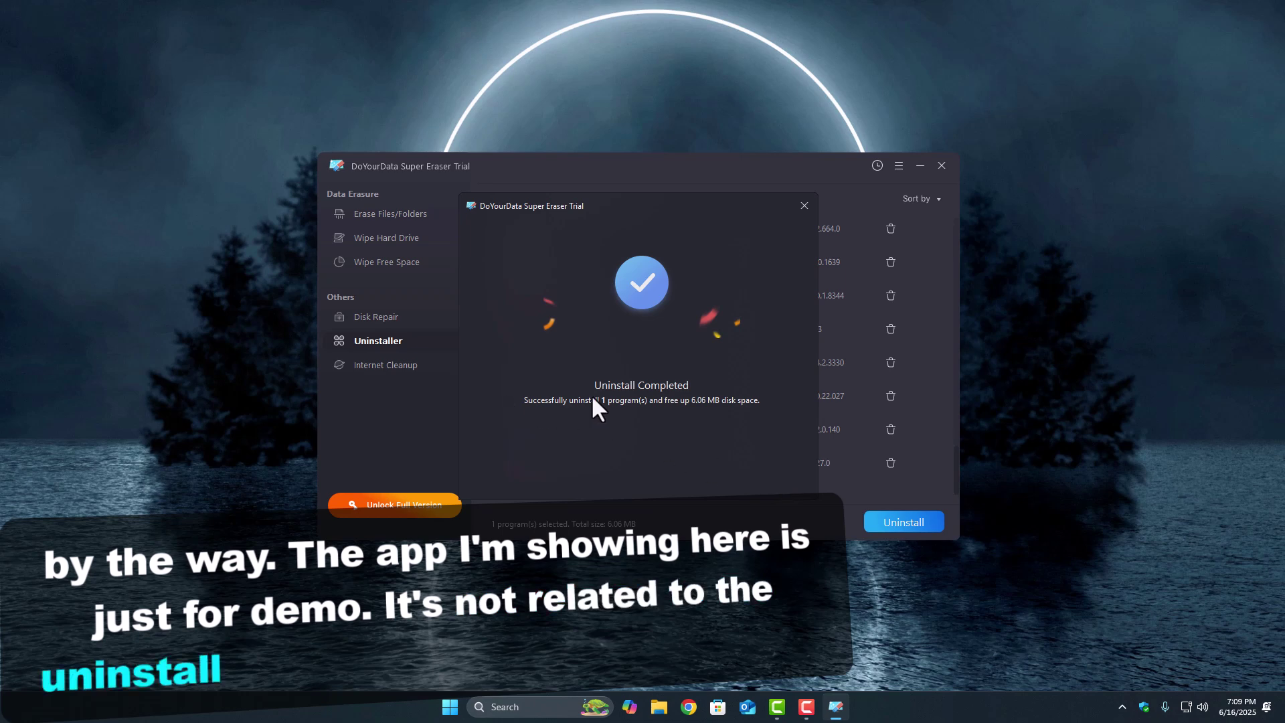
click(804, 207)
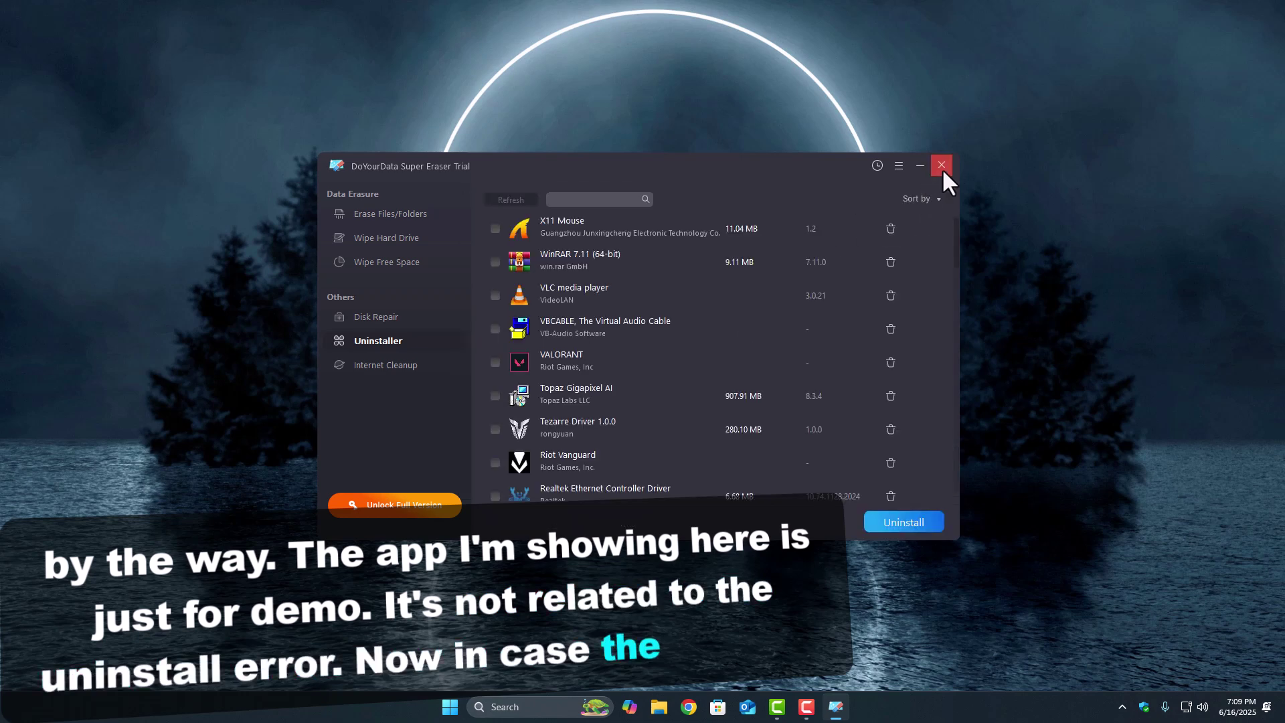
click(942, 166)
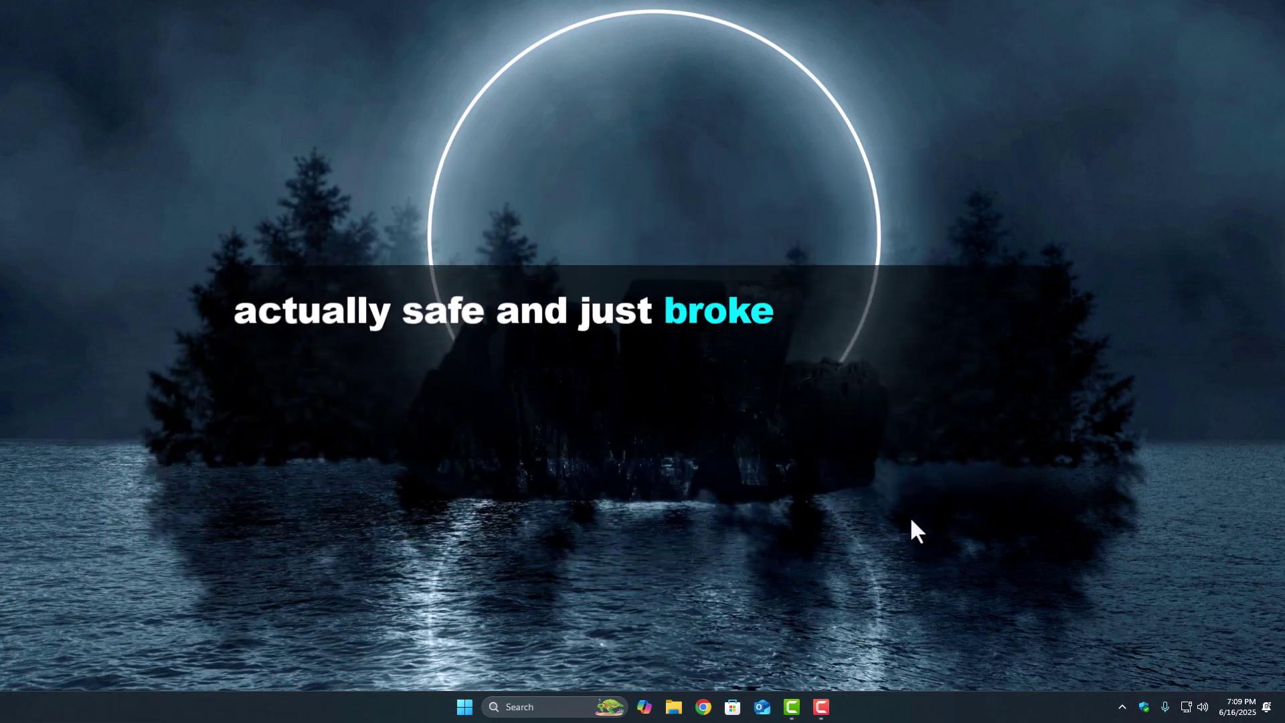